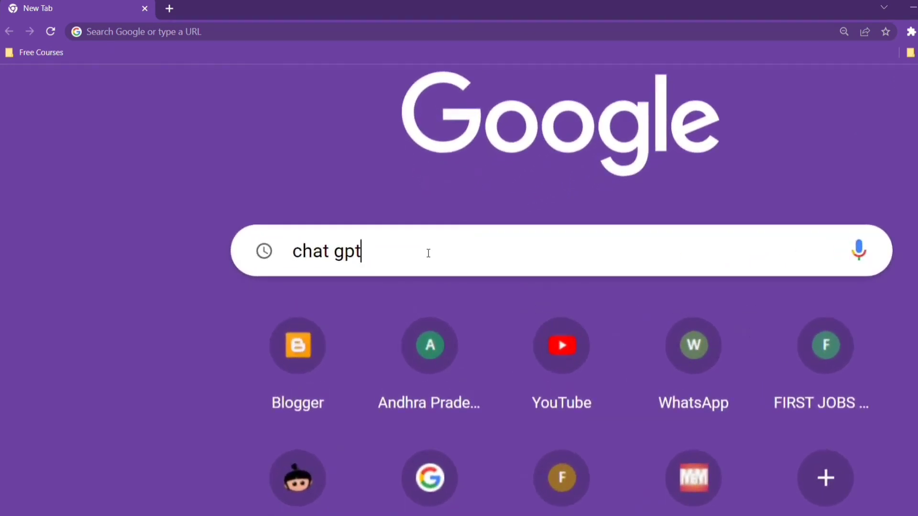
Search Google for "chat gpt", open OpenAI's ChatGPT page from the results and launch ChatGPT
key("Return")
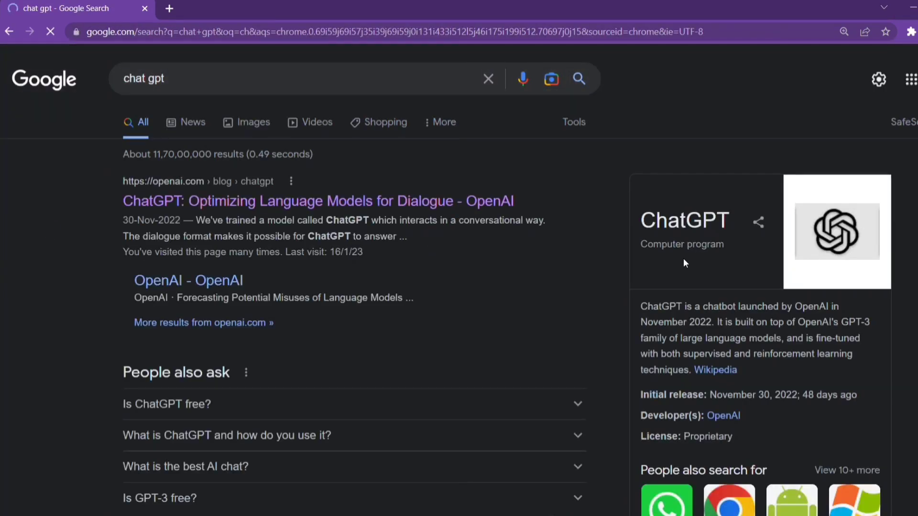
left_click(208, 205)
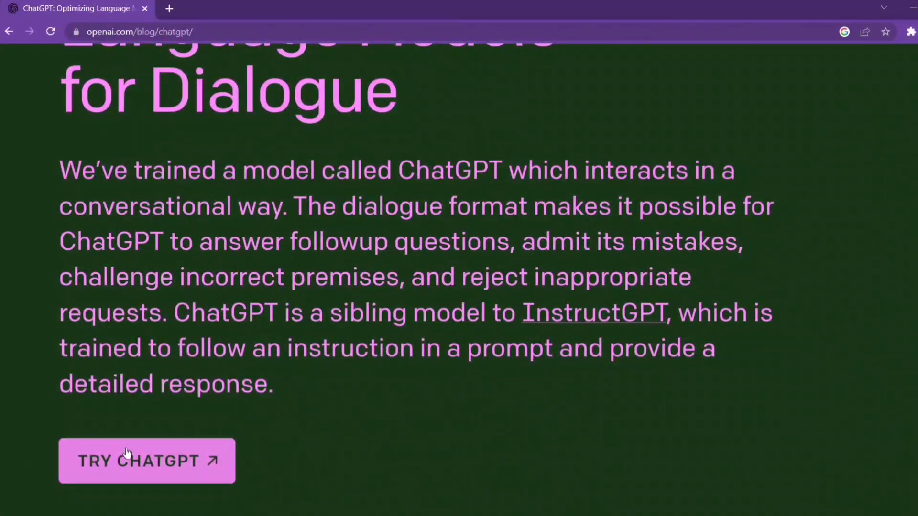
left_click(187, 470)
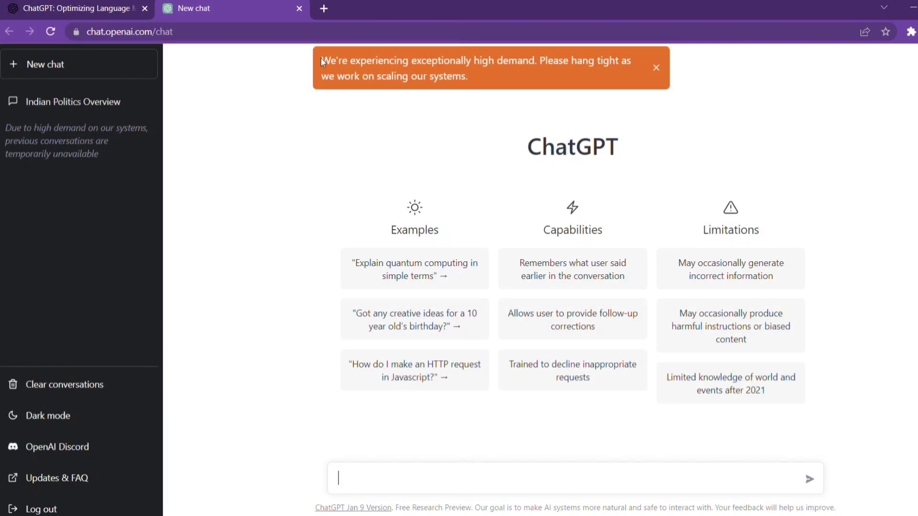
left_click_drag(319, 59, 675, 52)
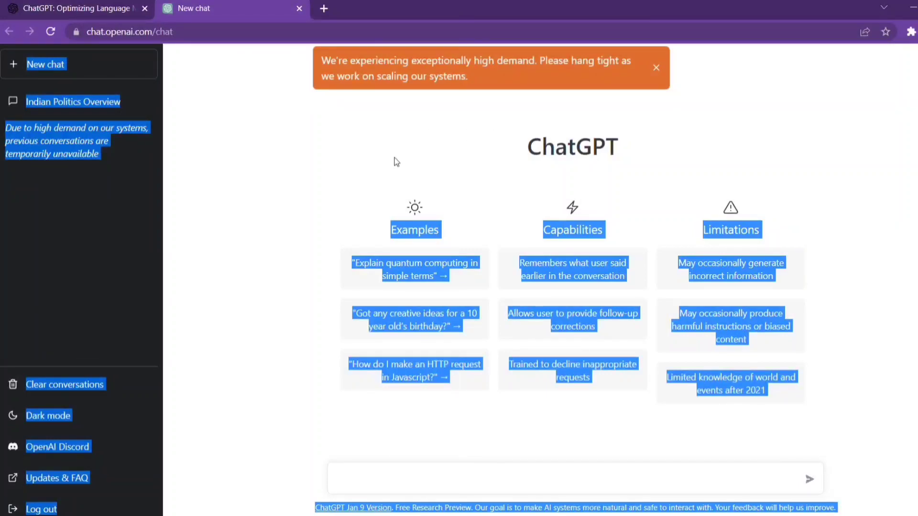
left_click(291, 201)
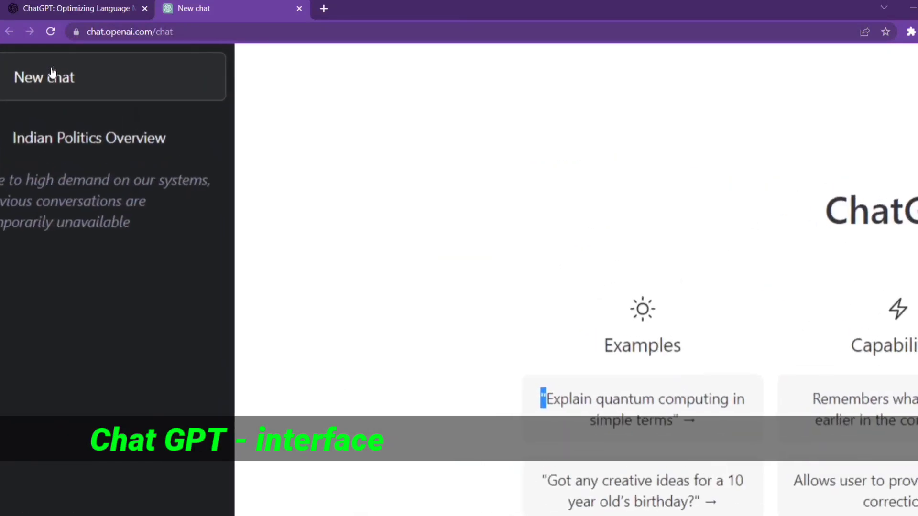
Switch the ChatGPT interface to dark mode
scroll(45, 117, "down", 5)
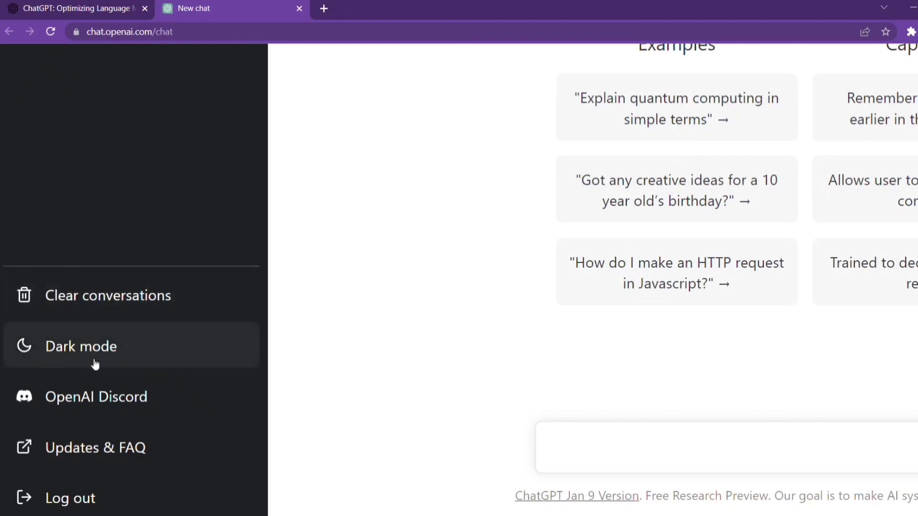
left_click(117, 350)
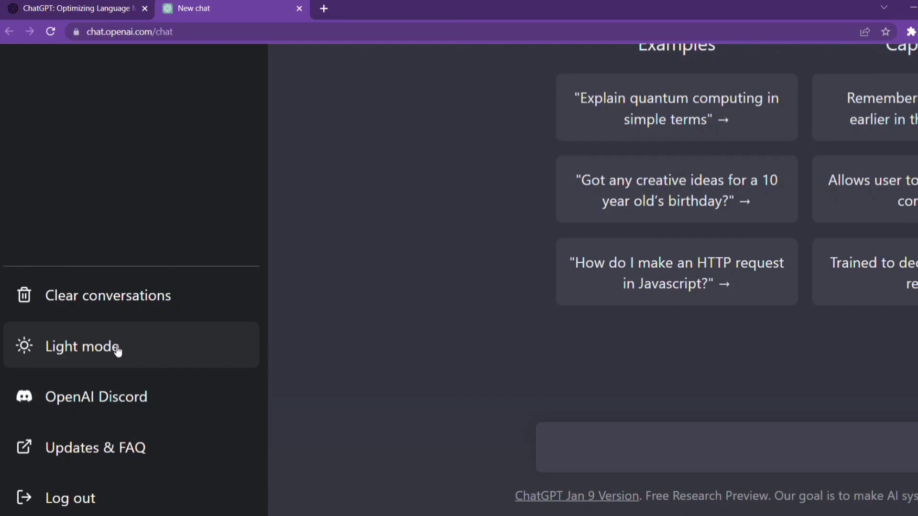
left_click(117, 350)
key("ctrl+0")
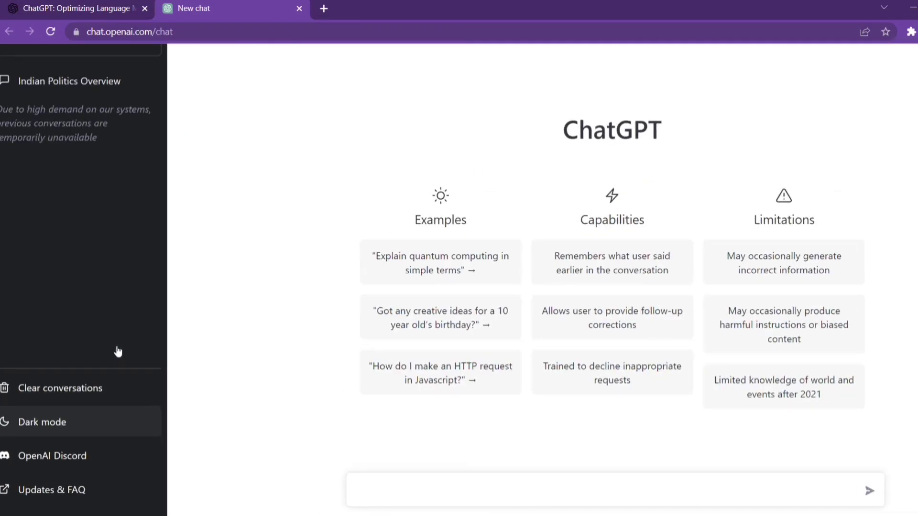
left_click(65, 422)
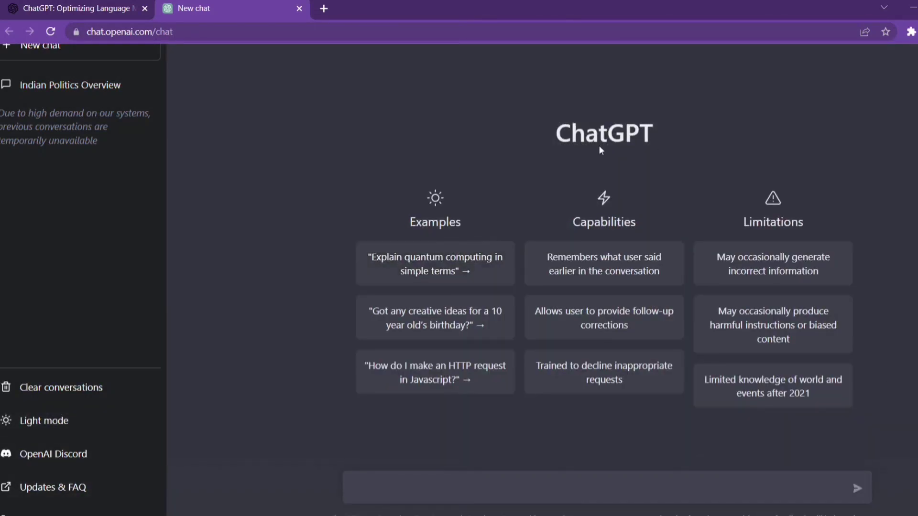
Review the examples, capabilities and limitations listed on the new chat page
left_click_drag(673, 133, 537, 132)
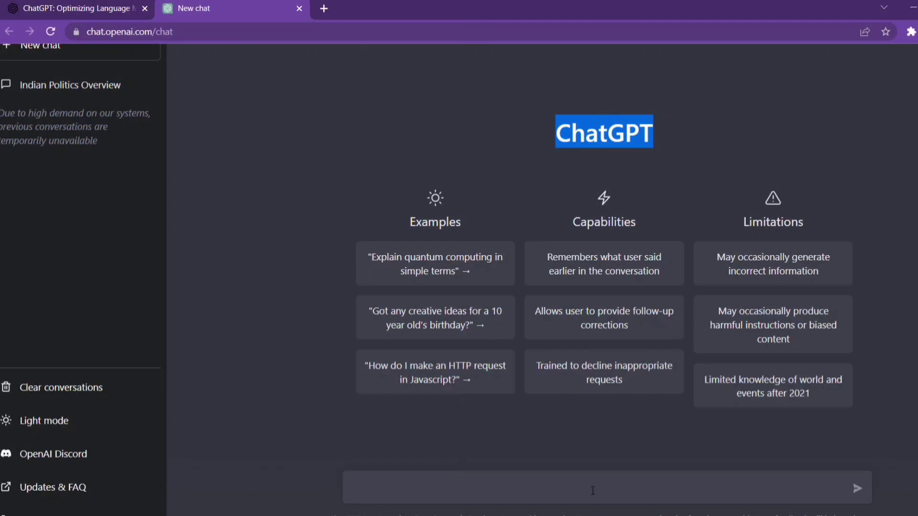
left_click(530, 162)
left_click_drag(556, 138, 655, 137)
left_click_drag(348, 245, 853, 425)
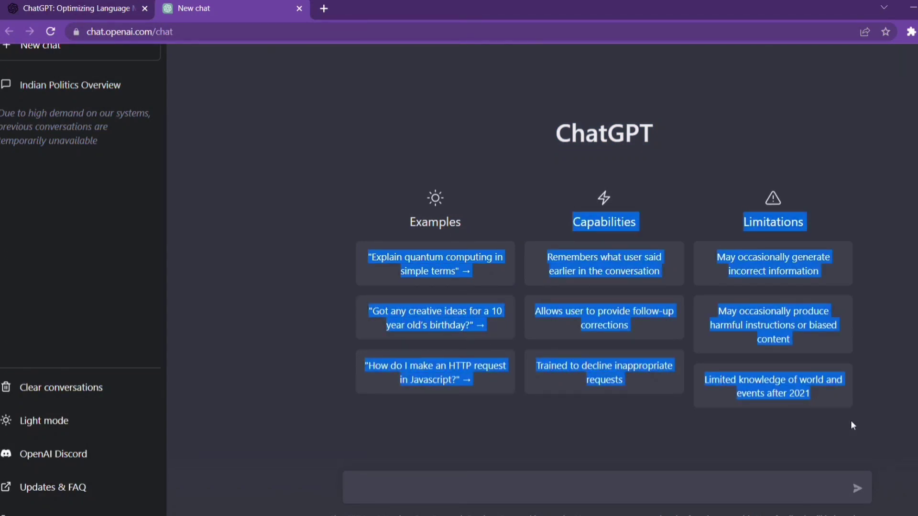
left_click(851, 422)
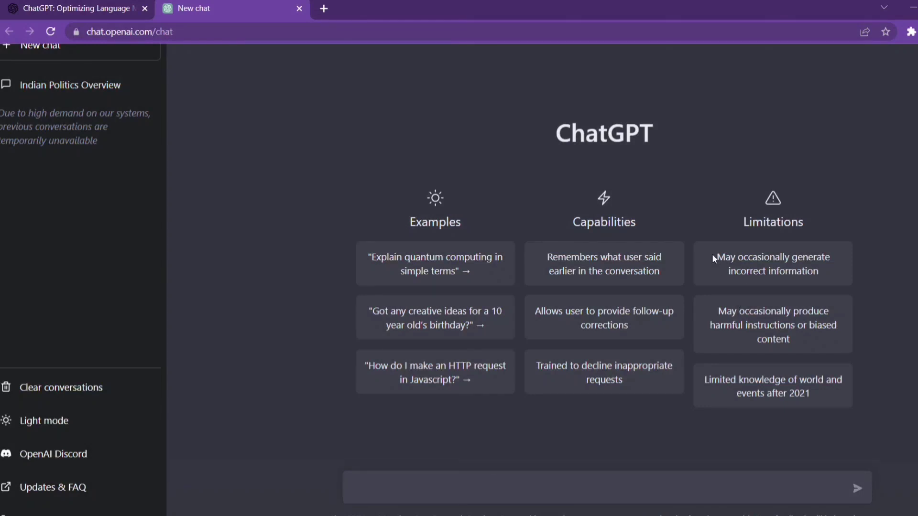
left_click_drag(713, 256, 832, 283)
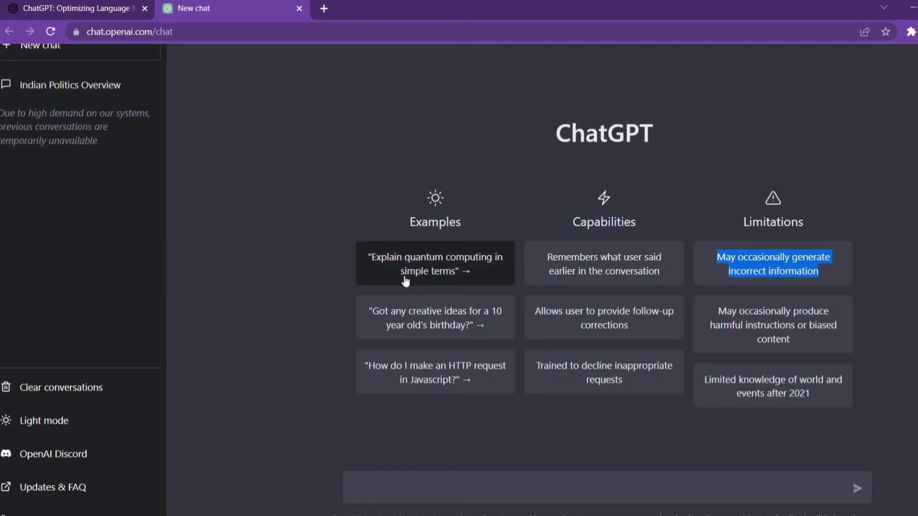
left_click(331, 240)
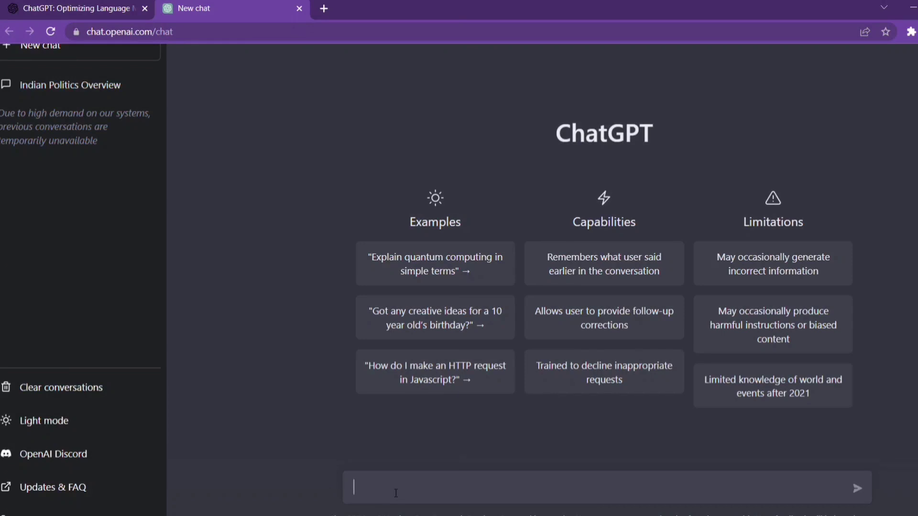
Send the prompt "Write a blog post for Making chicken biryani" in the new chat
scroll(396, 493, "up", 5)
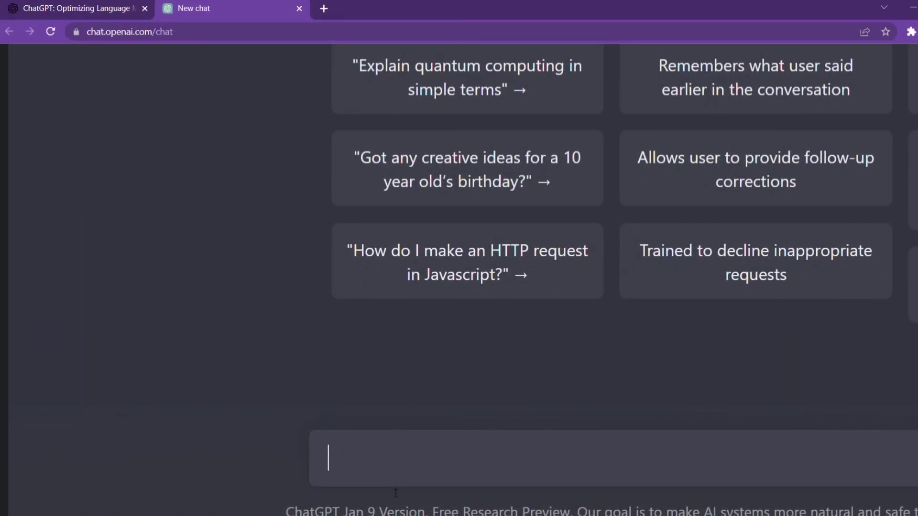
type("H")
key("BackSpace")
type("Write a blog post for")
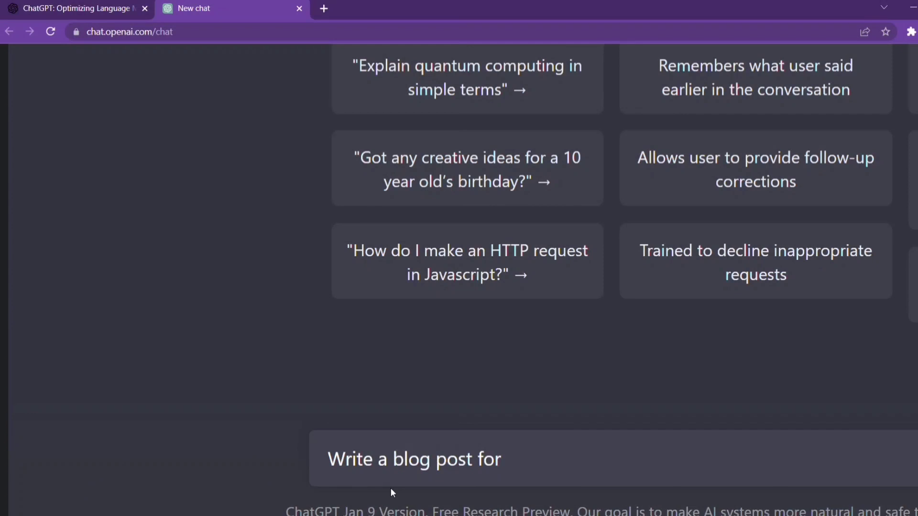
type(" Making ")
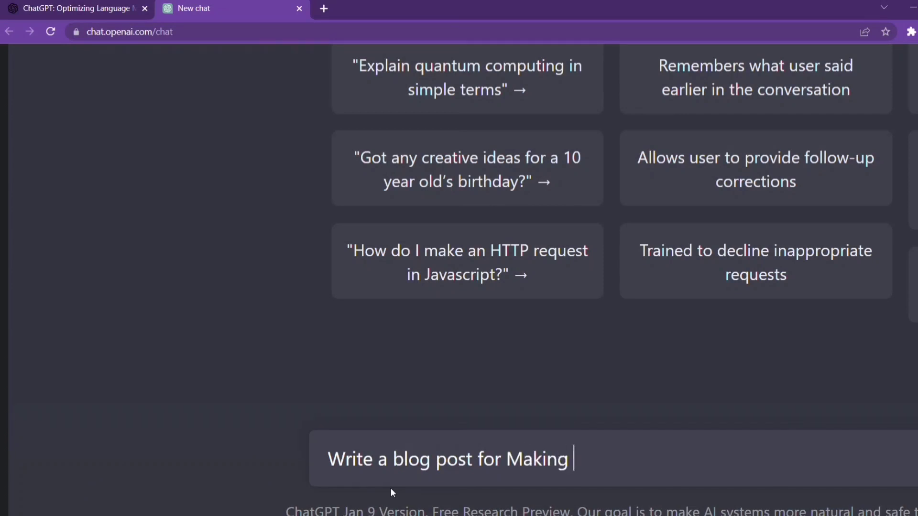
type("chicken b")
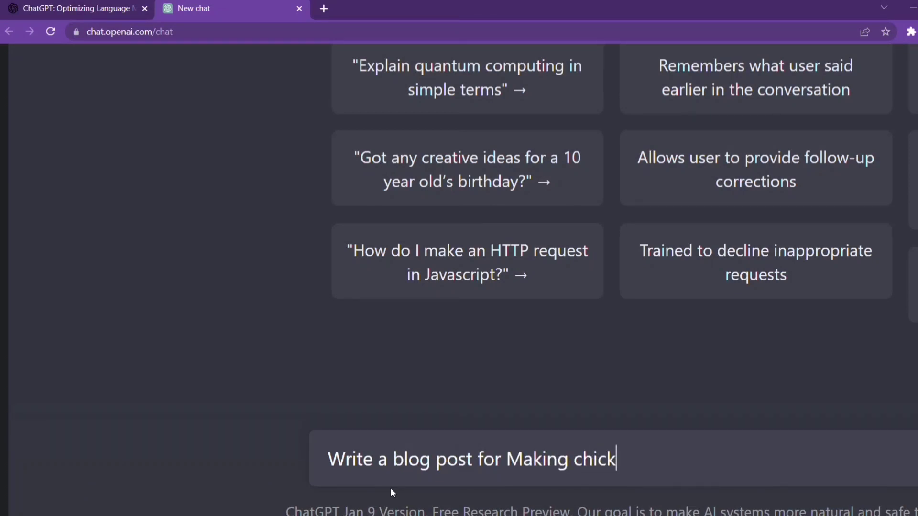
type("iryani")
key("Return")
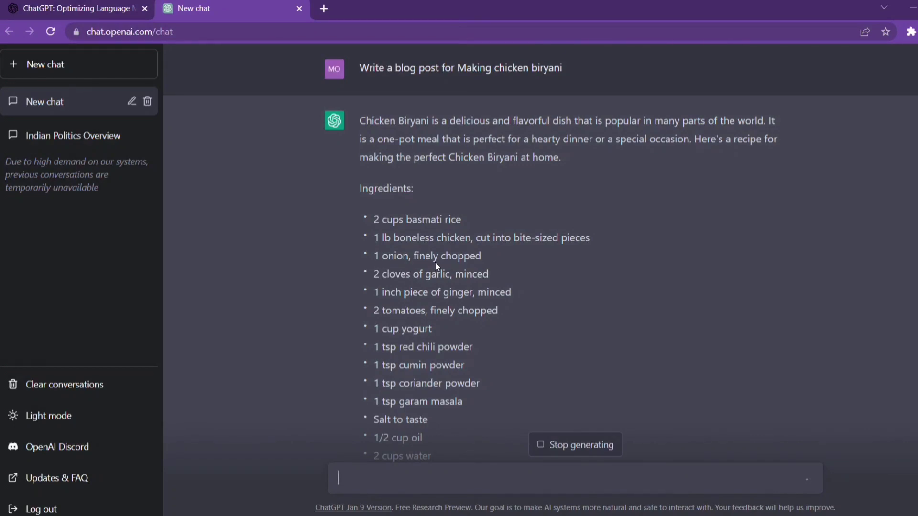
Read through the introduction, ingredients and instructions of the generated chicken biryani post
scroll(491, 279, "down", 8)
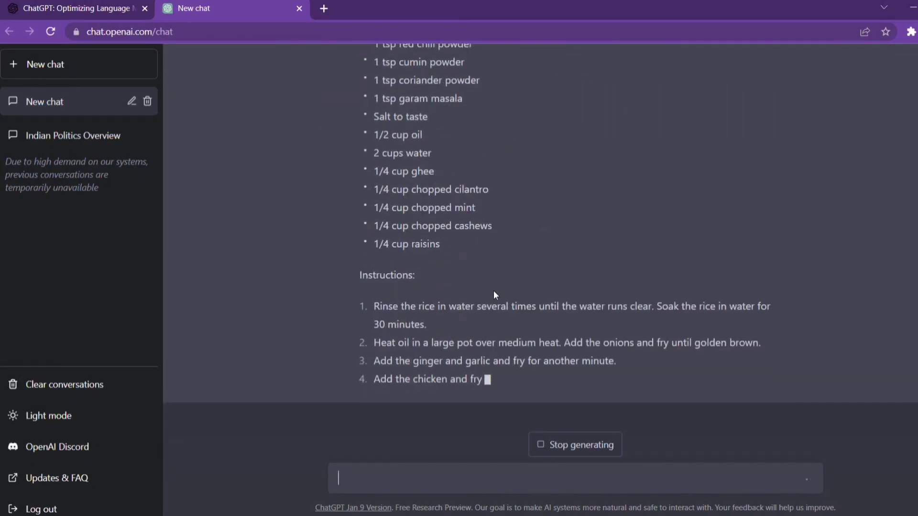
scroll(444, 188, "up", 8)
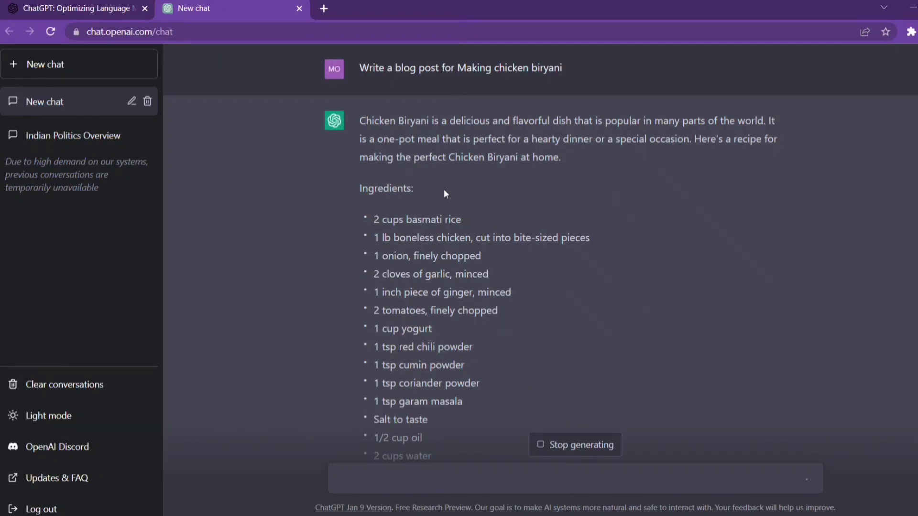
scroll(444, 193, "down", 8)
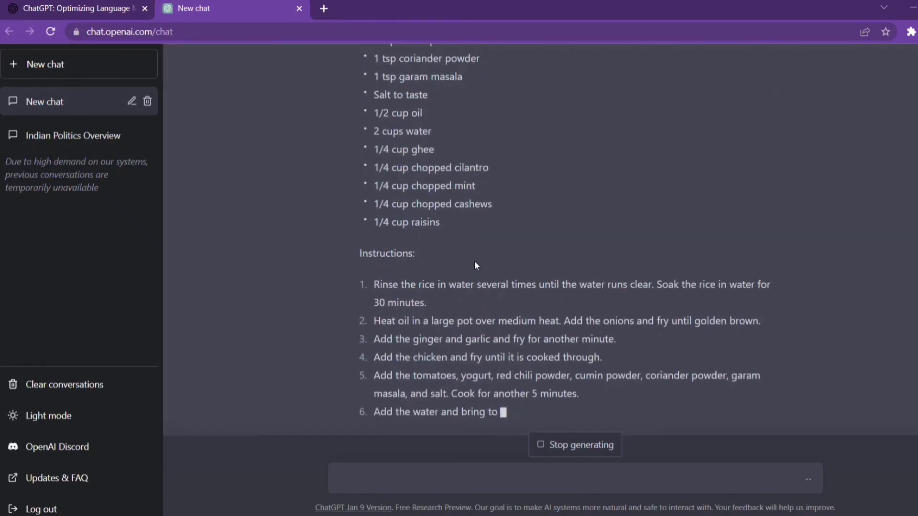
scroll(473, 253, "up", 3)
scroll(472, 247, "up", 2)
scroll(467, 244, "down", 4)
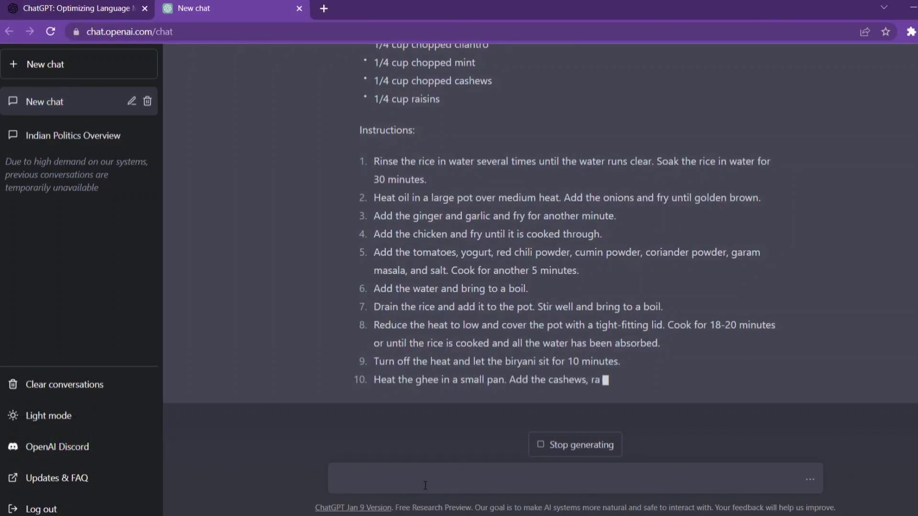
Send the follow-up prompt "Give me ideas for tech youtube channel" in the same chat
type("Give")
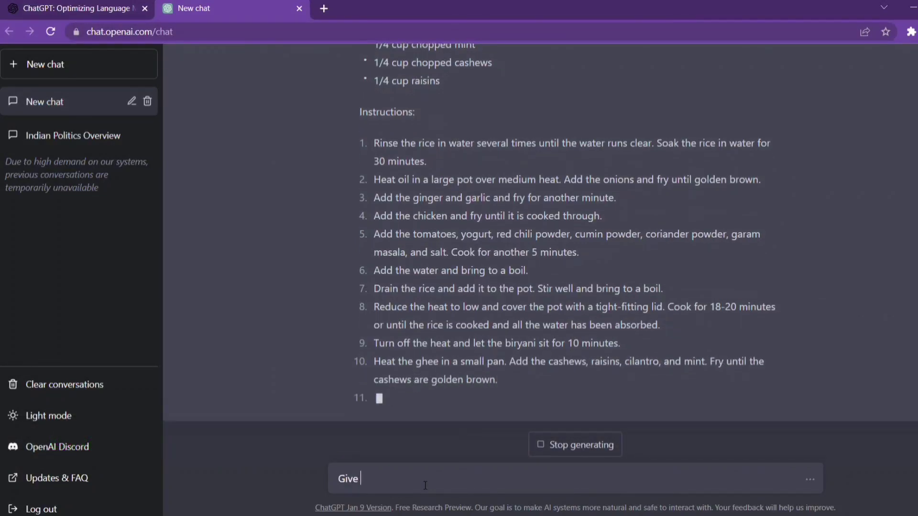
type(" me ide")
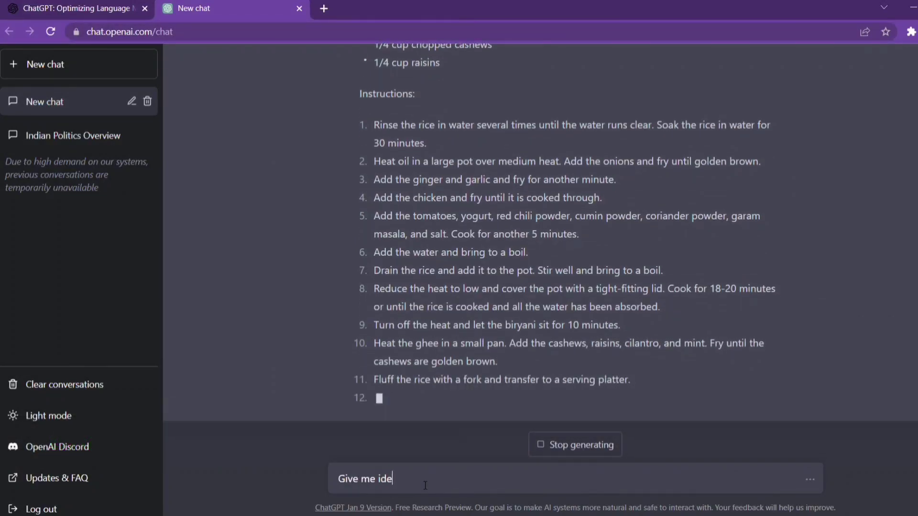
type("as for tech youtube channel")
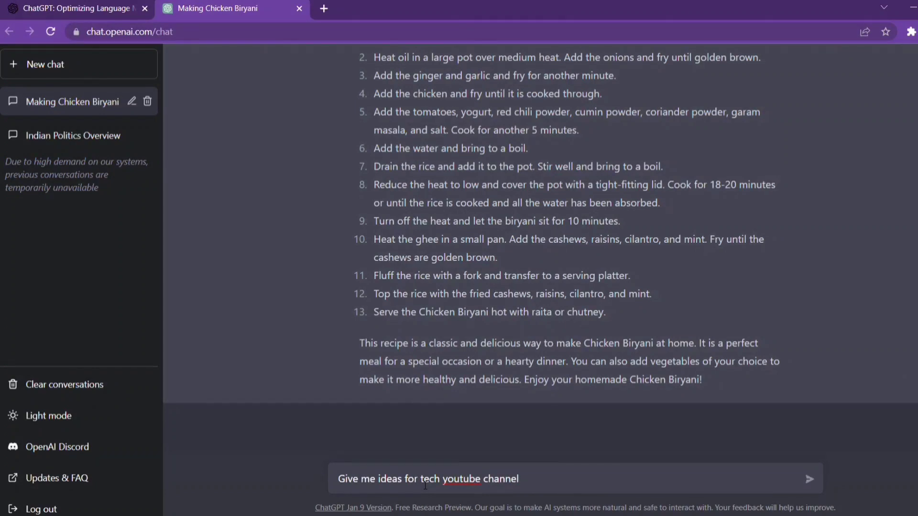
key("Return")
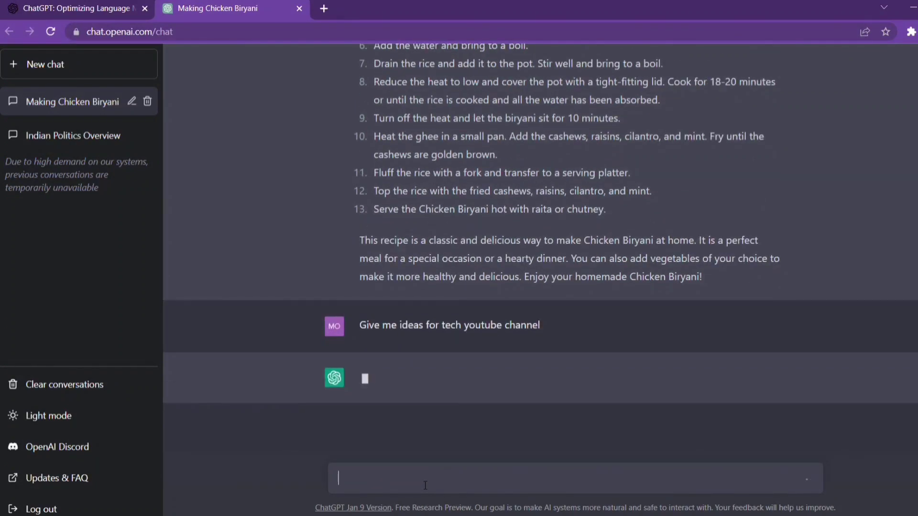
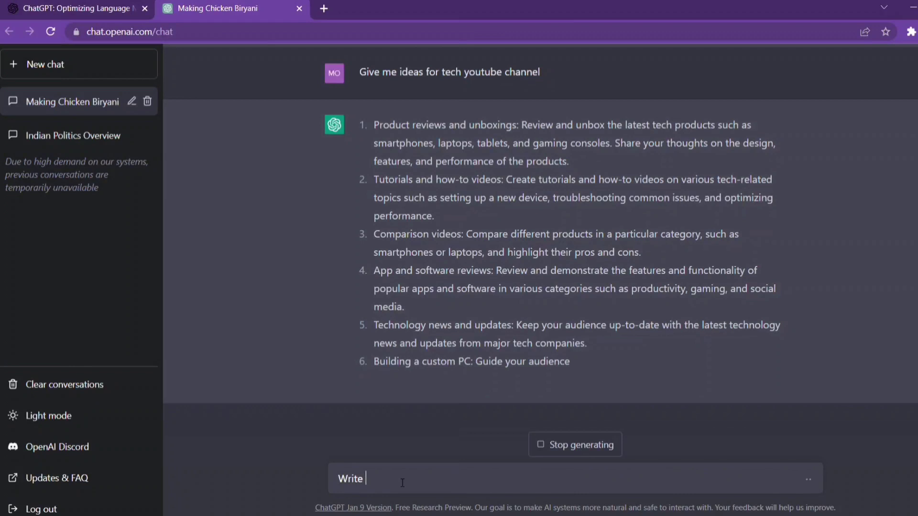
Send the follow-up prompt "Write a youtube video scpit for top 5 mobiles" in the same chat
type("ou")
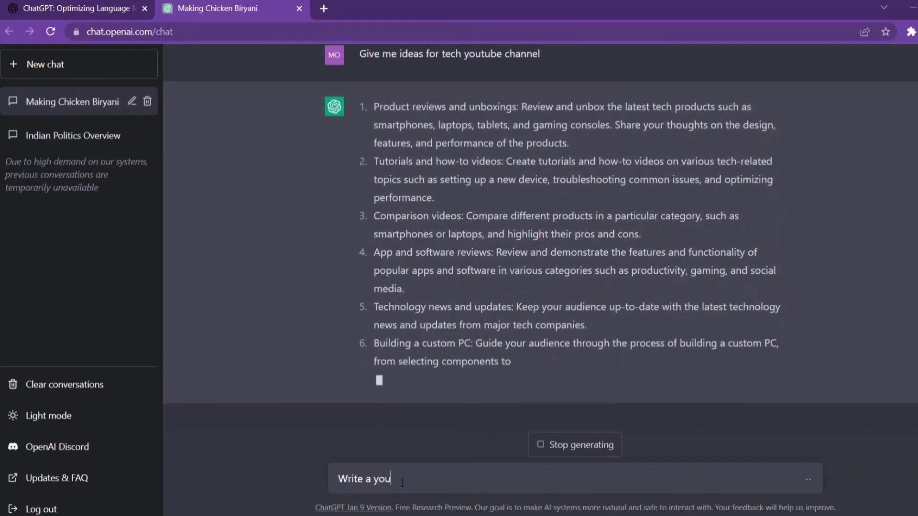
type("tube vi")
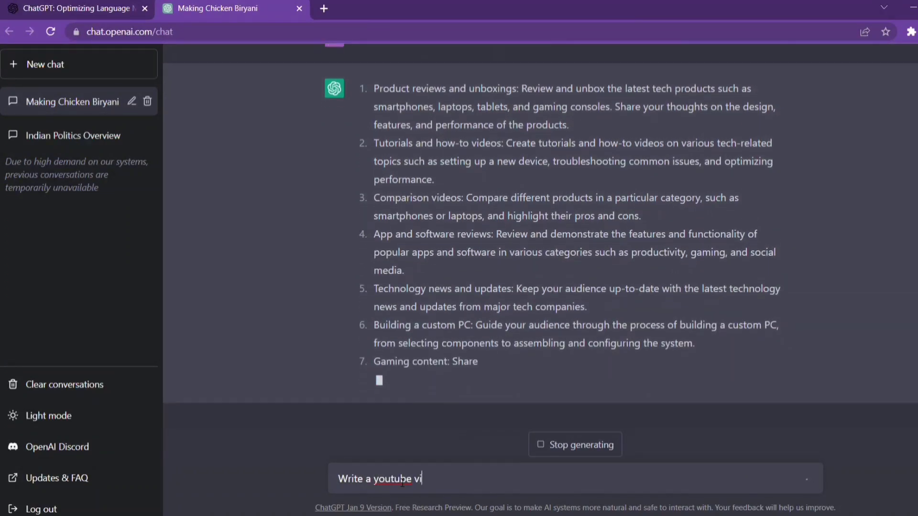
type("deo sc")
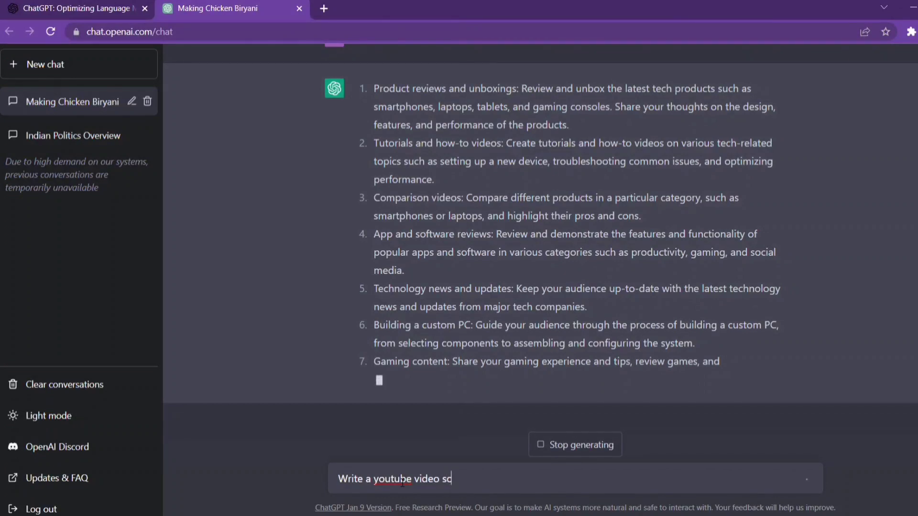
type("pit fo")
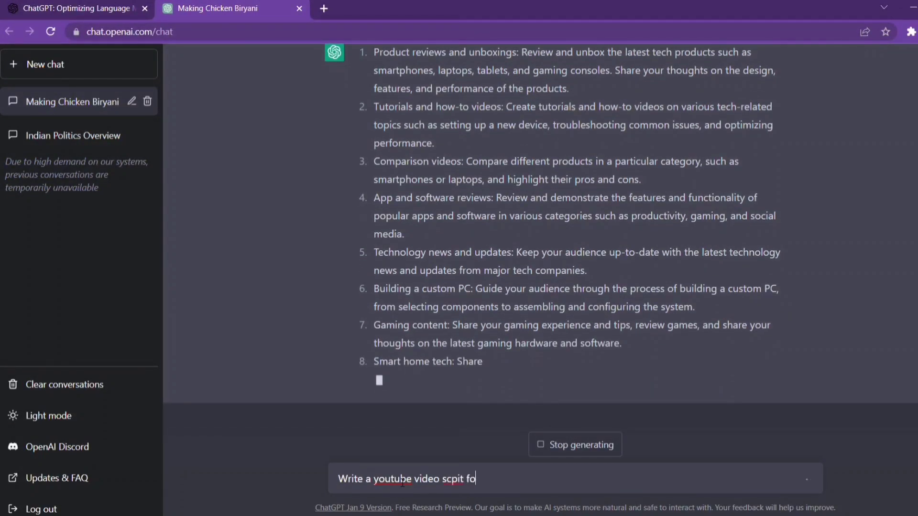
type("r")
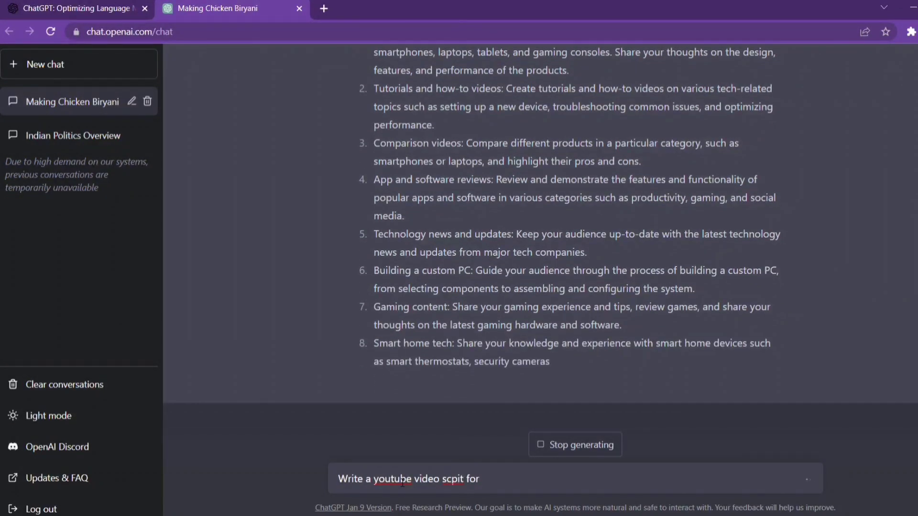
type(" top")
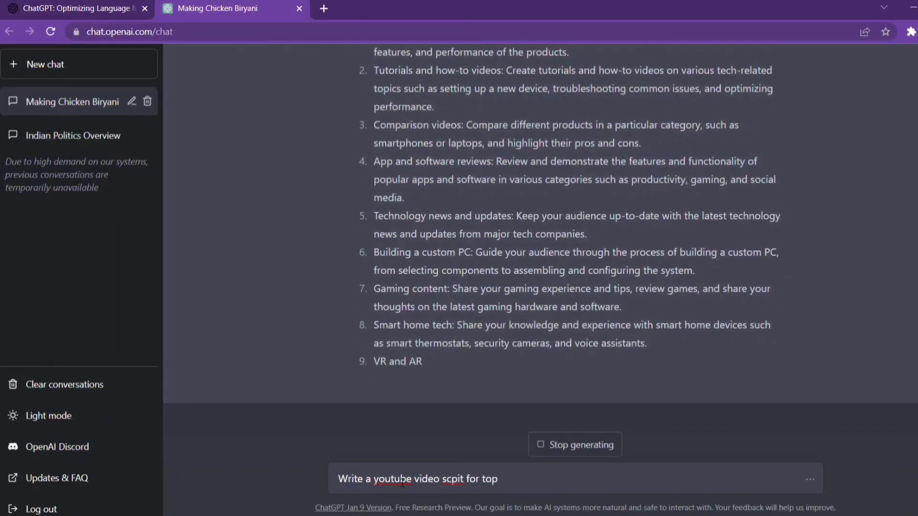
type(" 5 mo")
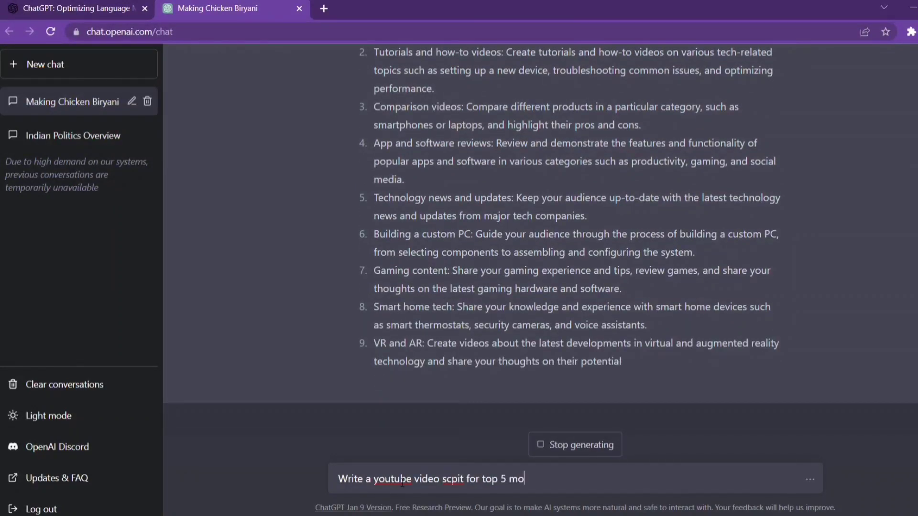
type("biles")
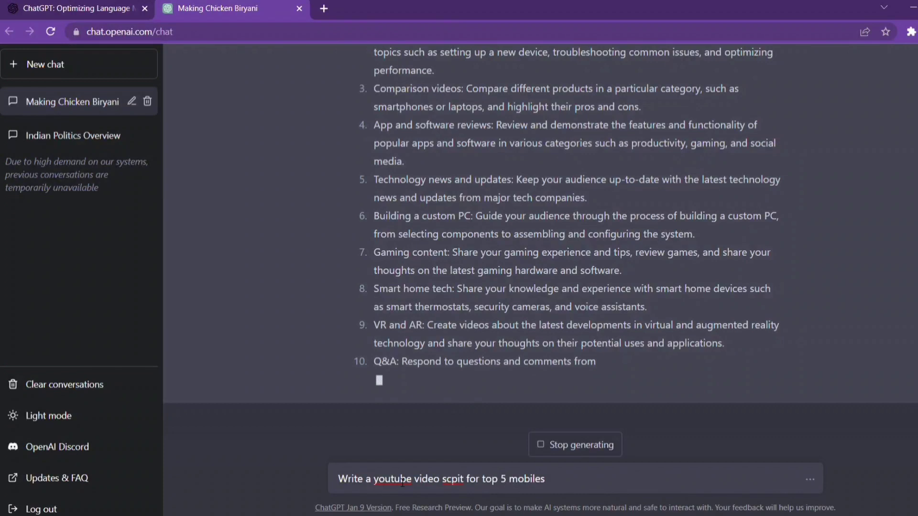
key("Return")
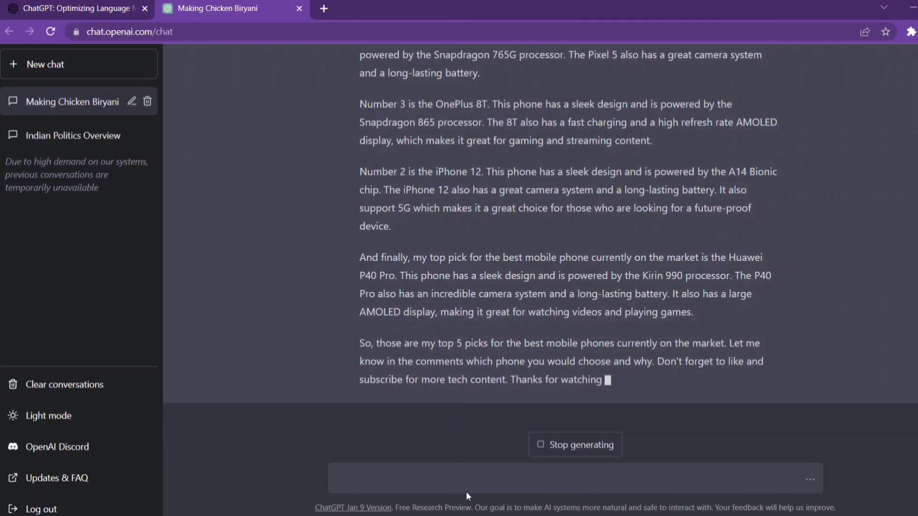
Send the prompt "Write a code for simple calculator" in the same chat
type("Write")
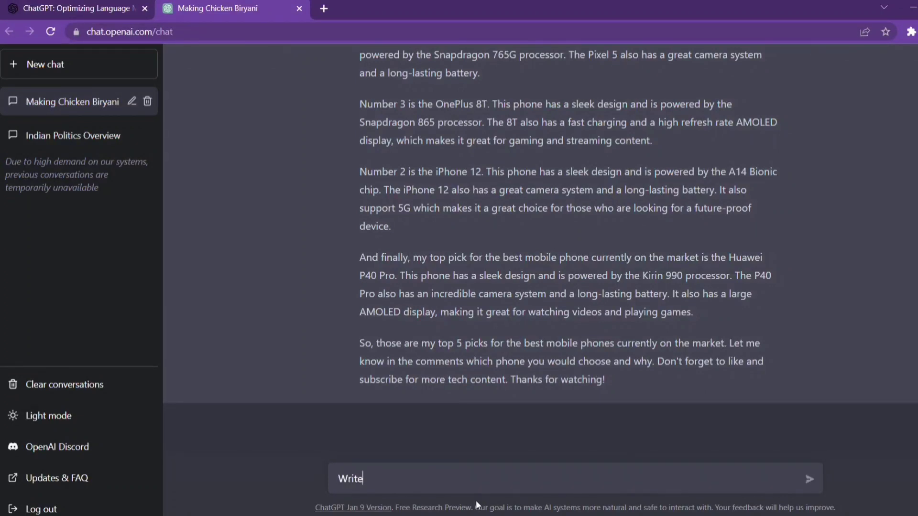
type(" a code for simple calculator")
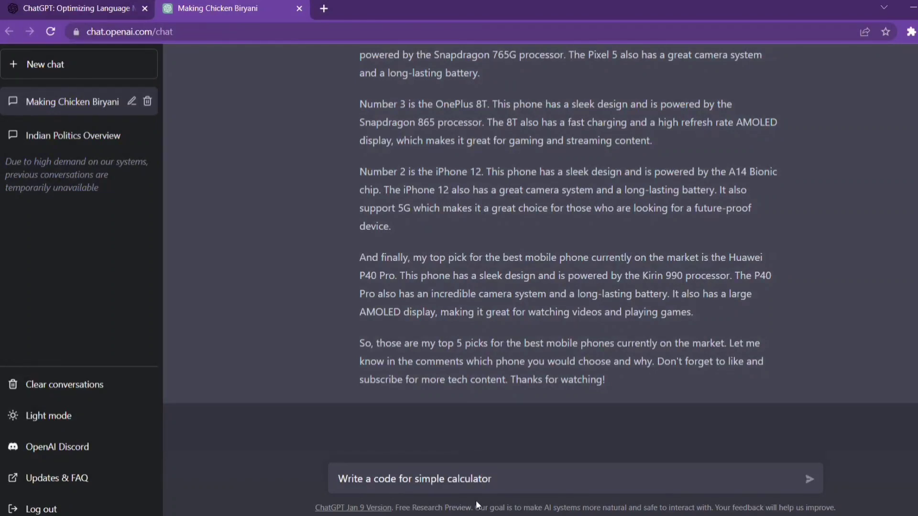
key("Return")
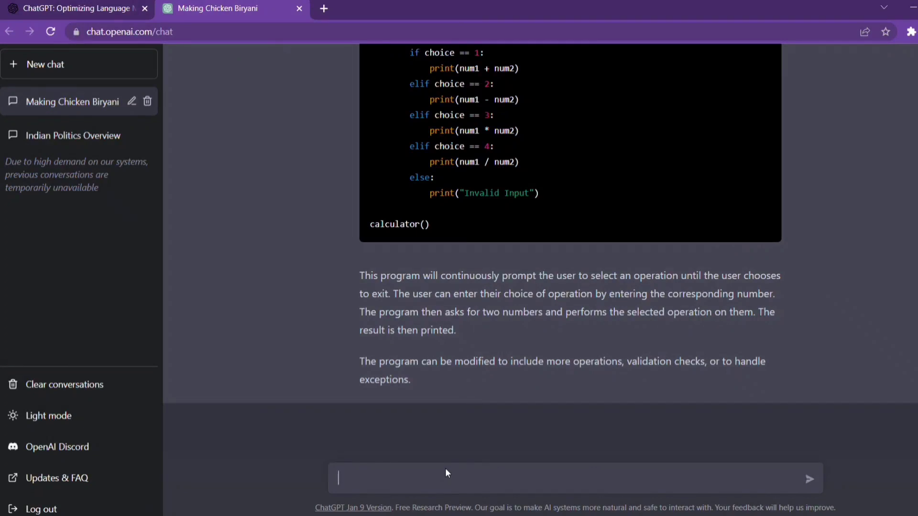
Read through the generated Python calculator code and the explanation below it
scroll(455, 389, "up", 8)
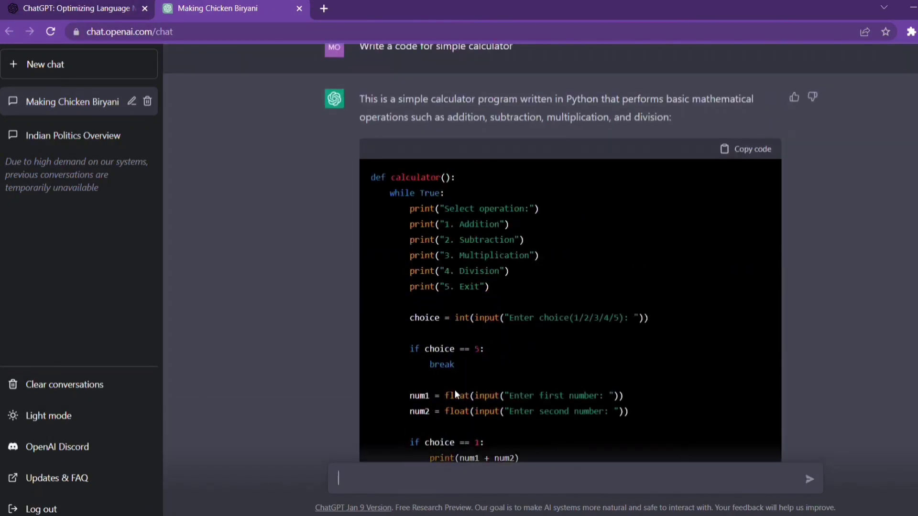
scroll(456, 391, "down", 8)
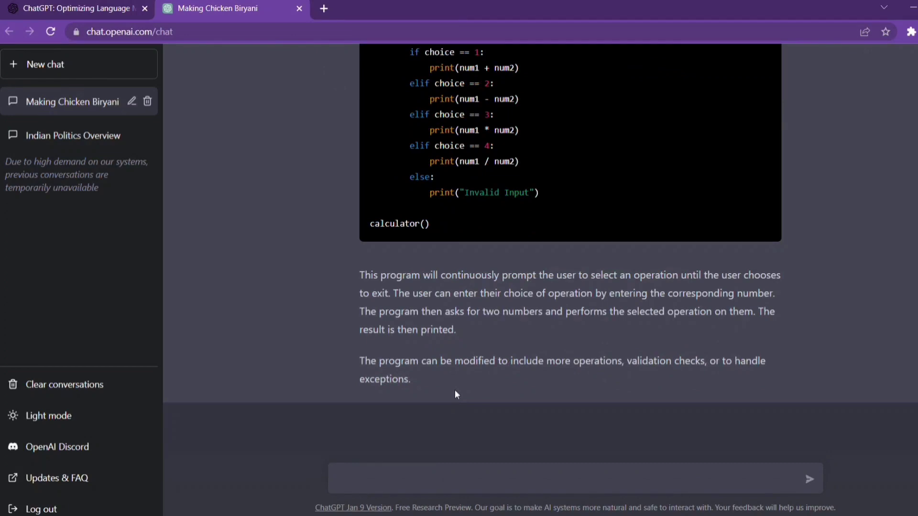
scroll(455, 389, "up", 8)
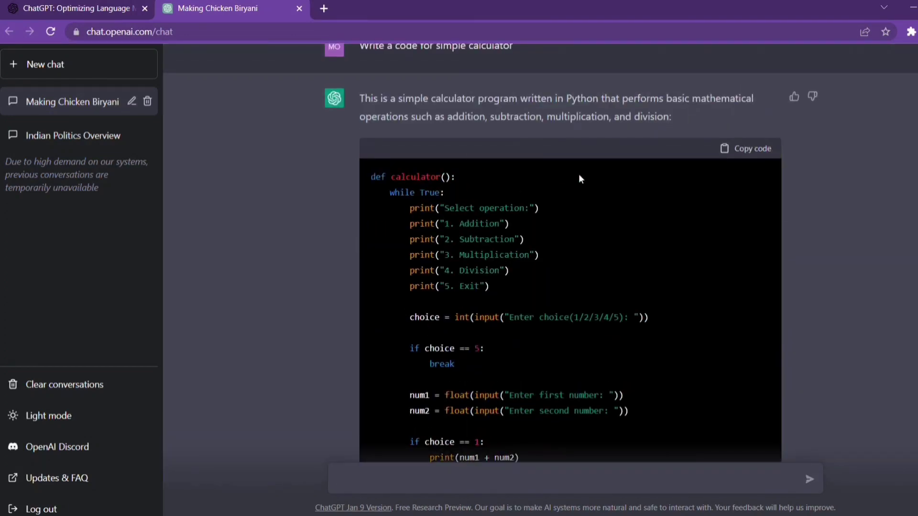
scroll(492, 227, "down", 8)
scroll(492, 228, "up", 8)
scroll(519, 172, "down", 8)
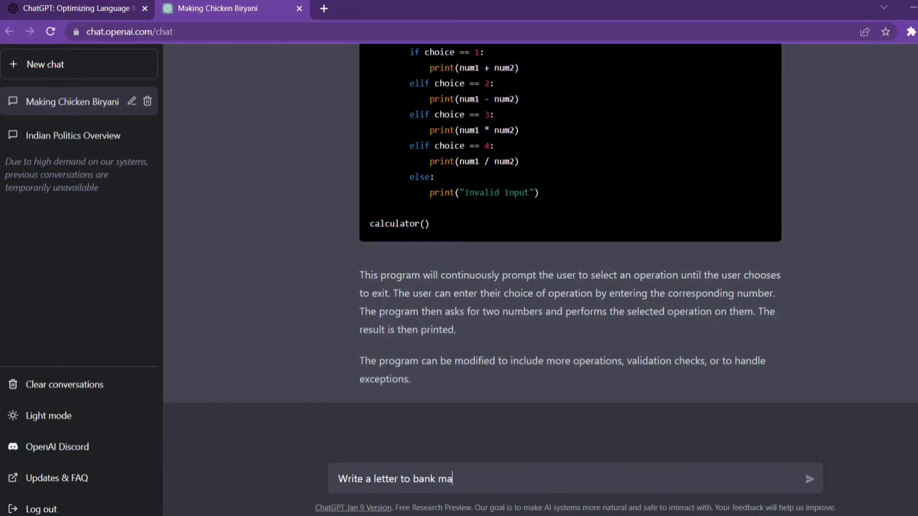
Send the prompt "Write a letter to bank manager for wrong transaction" and highlight the body text of the generated letter
type("ert")
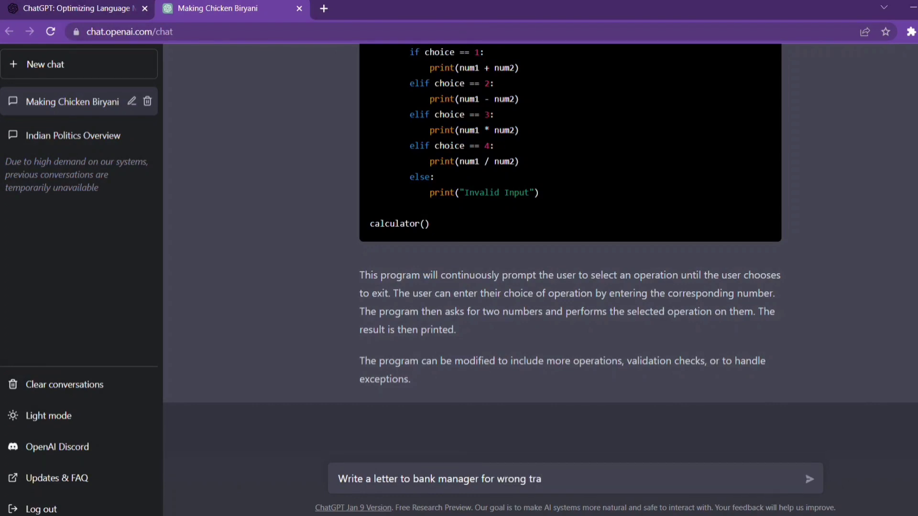
type("on")
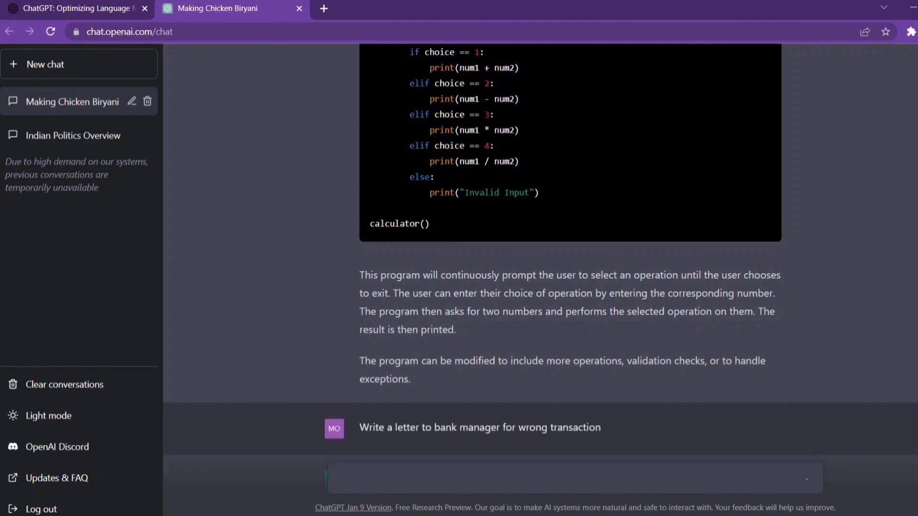
key("Return")
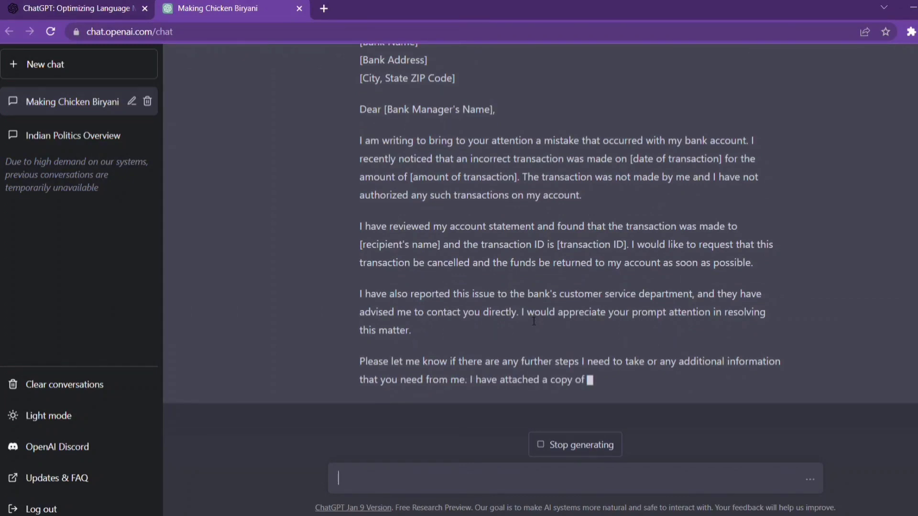
left_click_drag(357, 107, 690, 399)
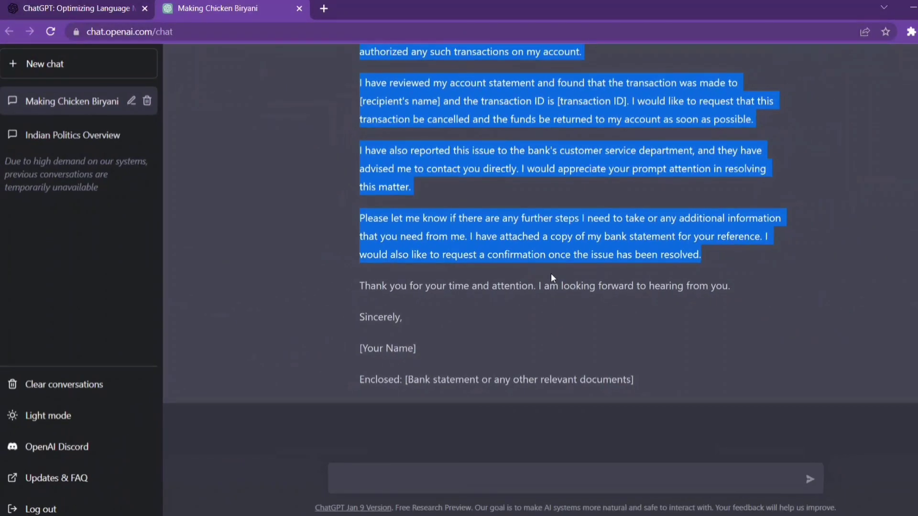
scroll(421, 279, "up", 1)
scroll(422, 282, "up", 15)
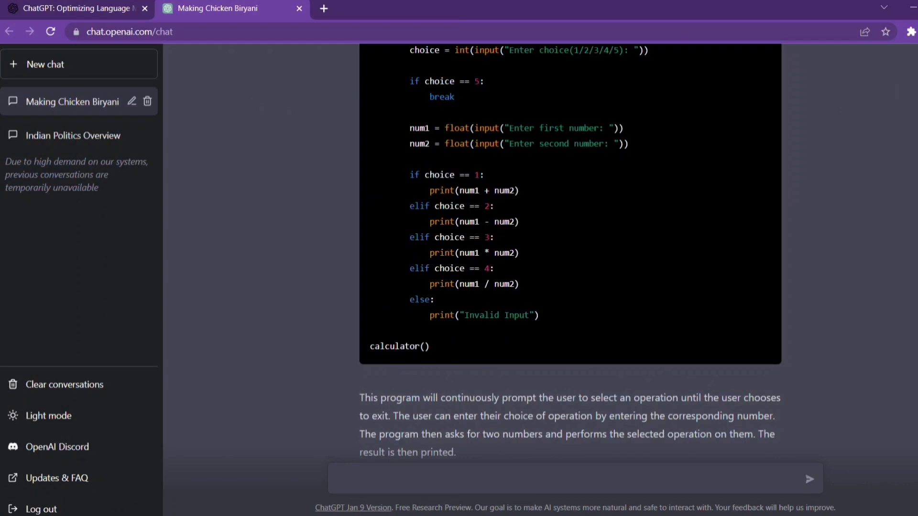
Send the prompt "Write a love letter to my girl frind name" followed by the girlfriend's first name
left_click(442, 479)
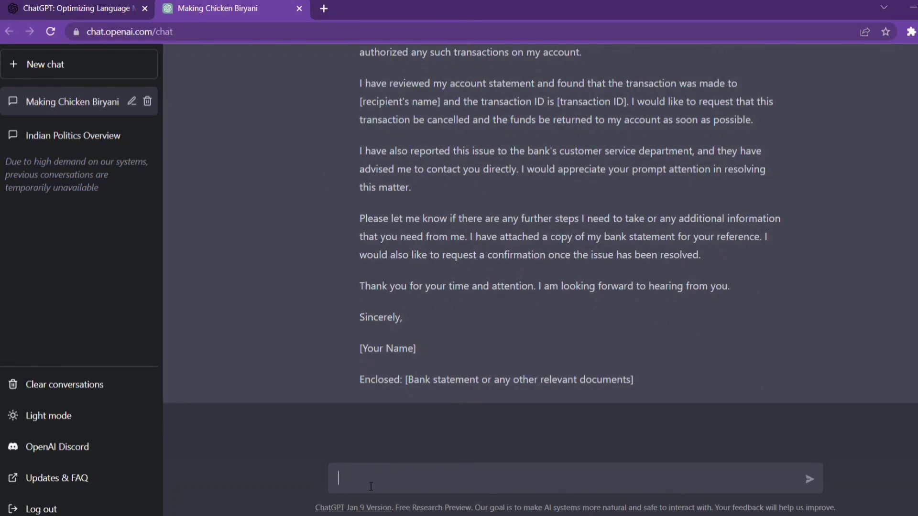
type("Write a love letter  to my girl frind name ")
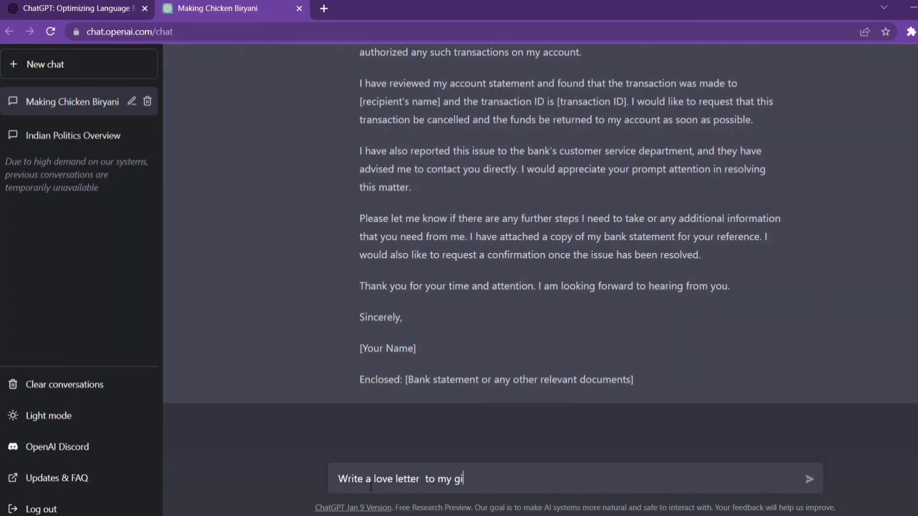
type("priya")
key("Return")
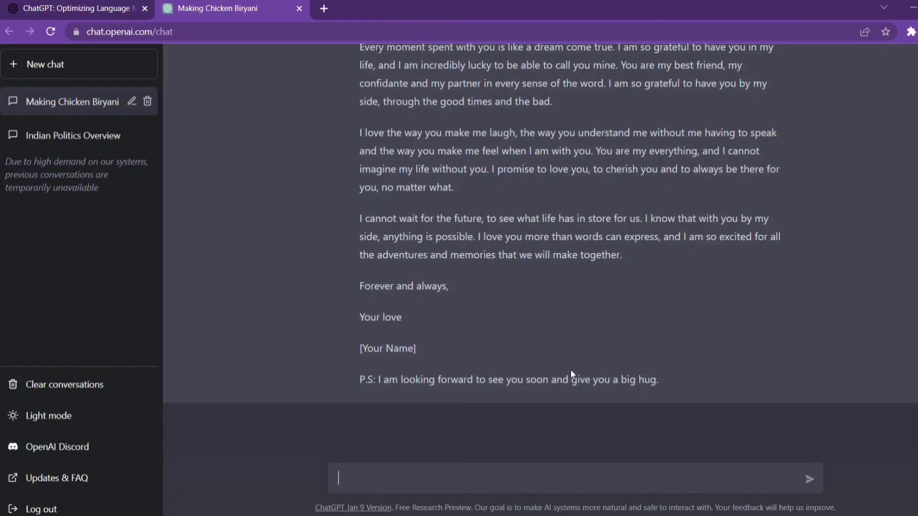
Send the prompt "write birthday wishes to my best friend, name" followed by the friend's first name
type("write birthday")
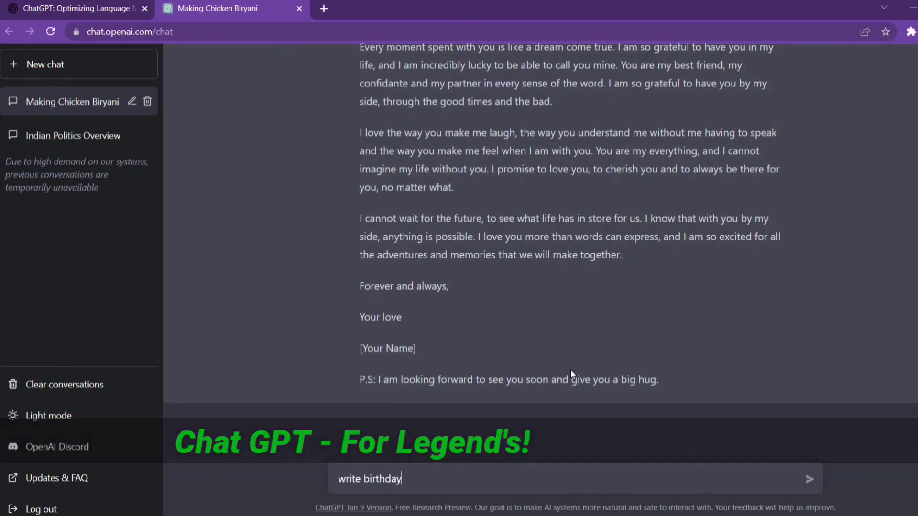
type(" wishes to my best friend")
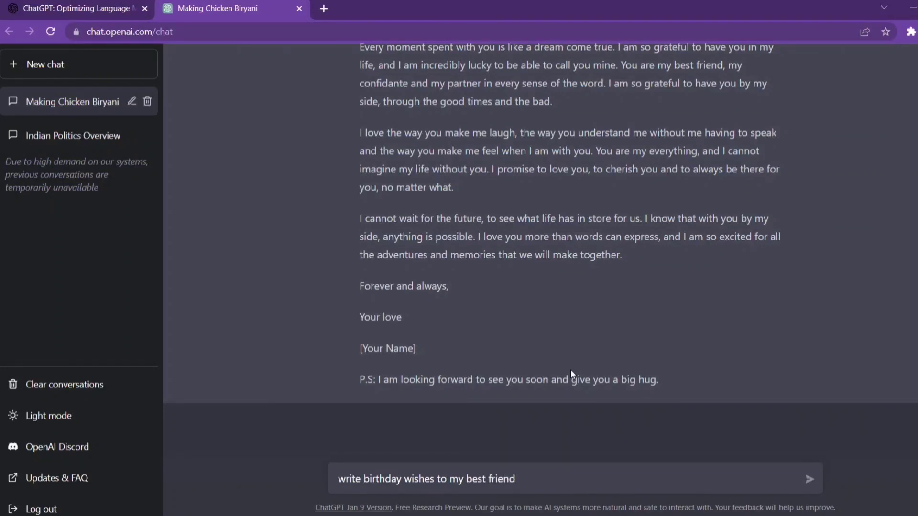
type(", name raju")
key("Return")
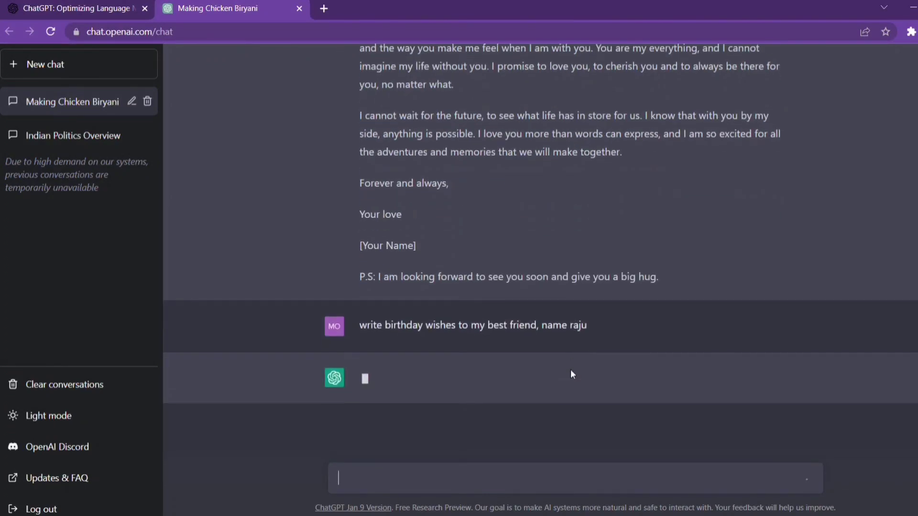
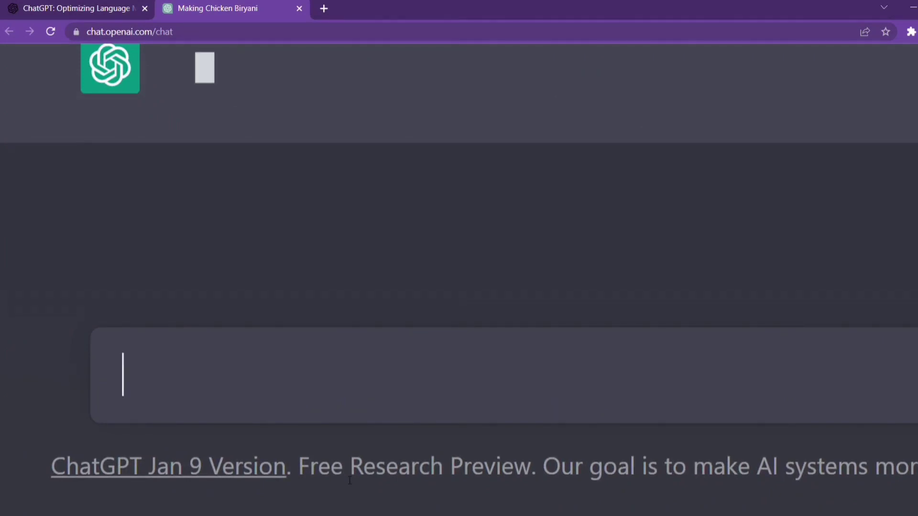
Look over the generated birthday message and send the prompt "Can you sing a song" in the same chat
left_click_drag(537, 468, 572, 392)
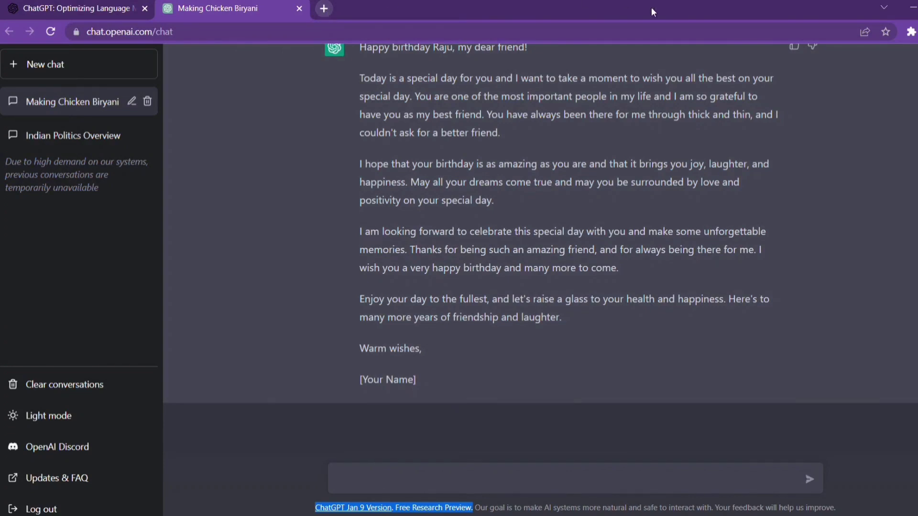
scroll(394, 259, "up", 3)
scroll(394, 260, "down", 3)
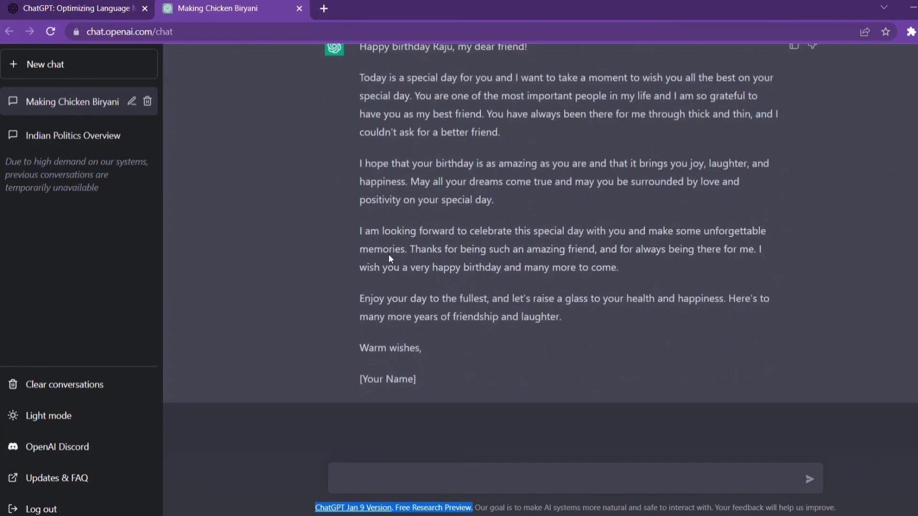
left_click(379, 484)
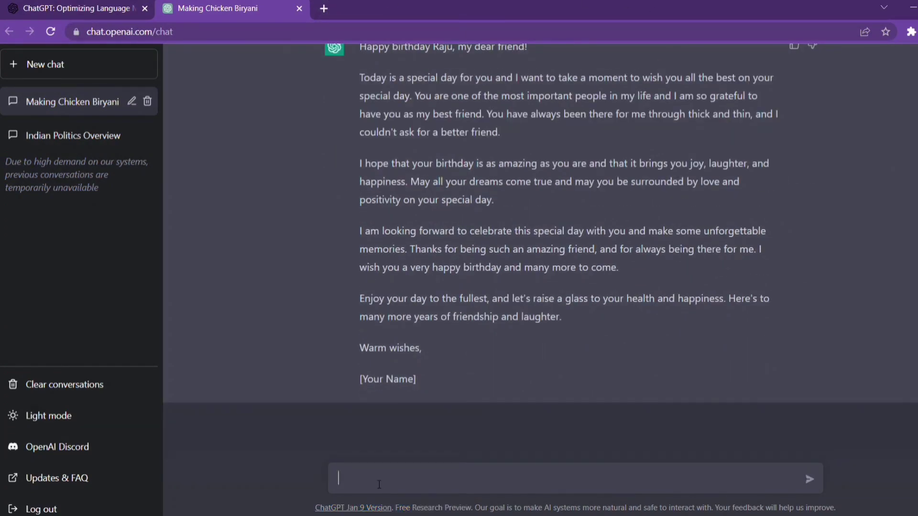
type("Can you sing a song")
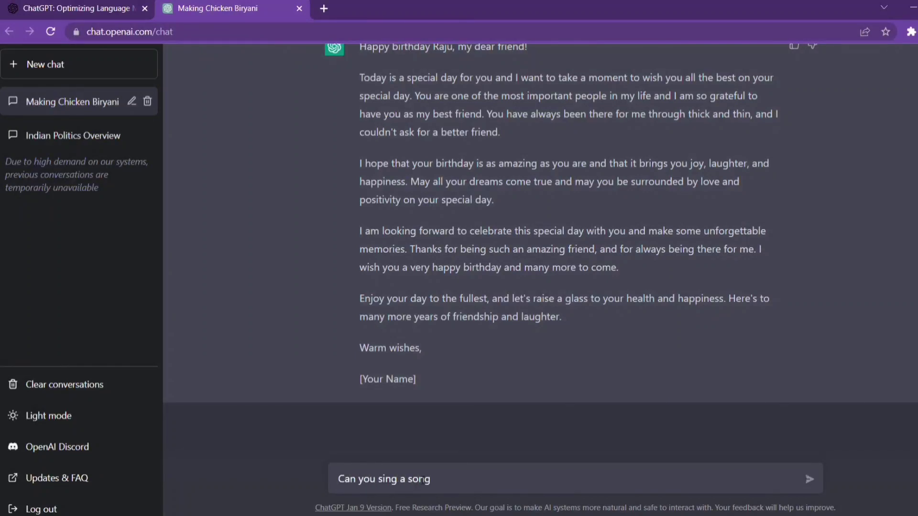
key("Return")
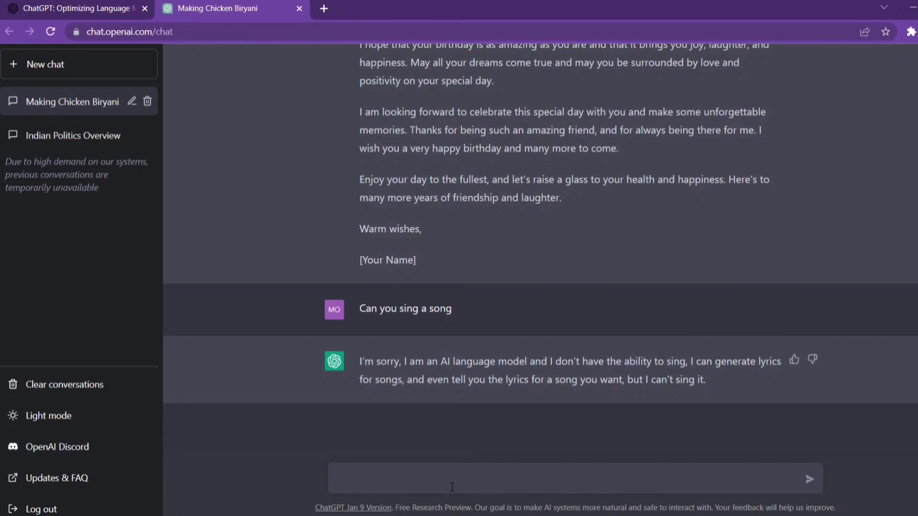
Send the prompt "Write a essay on google" in the same chat
type("W")
type("rite a essay on goog")
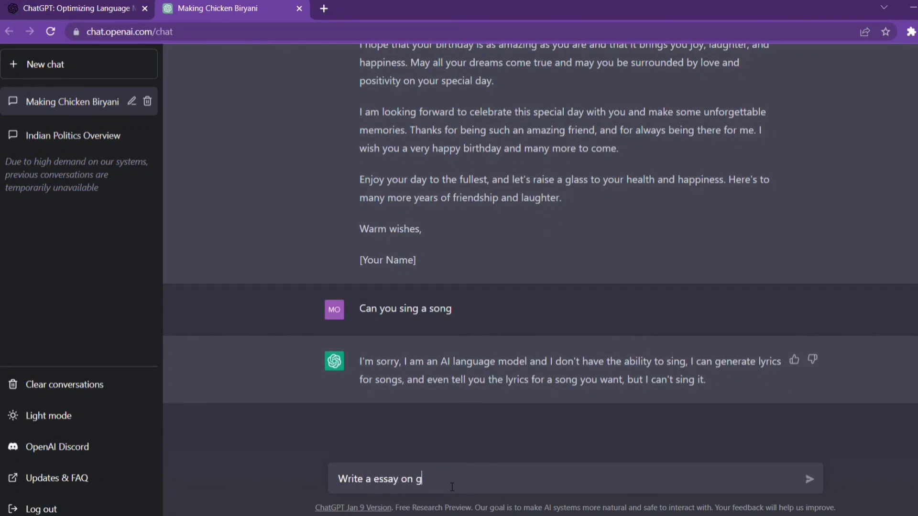
type("le")
key("Return")
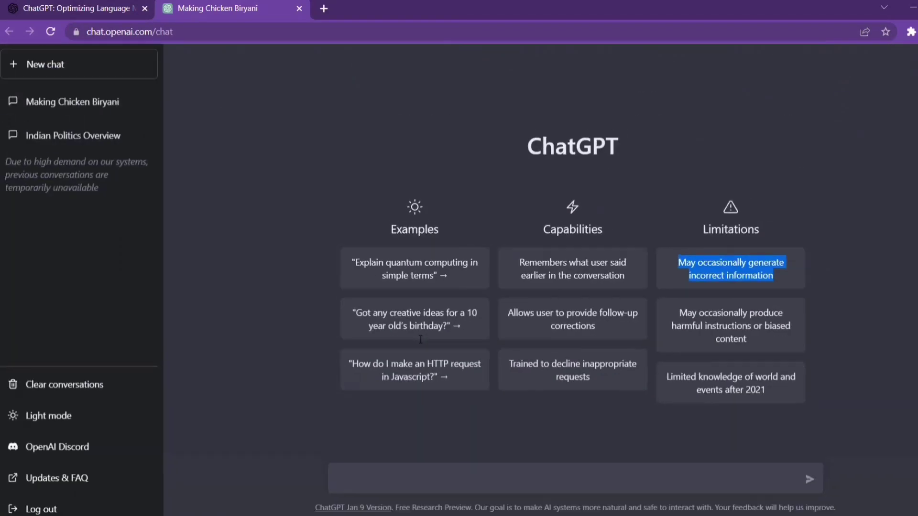
Place the cursor in the empty message box of the new chat
left_click(391, 484)
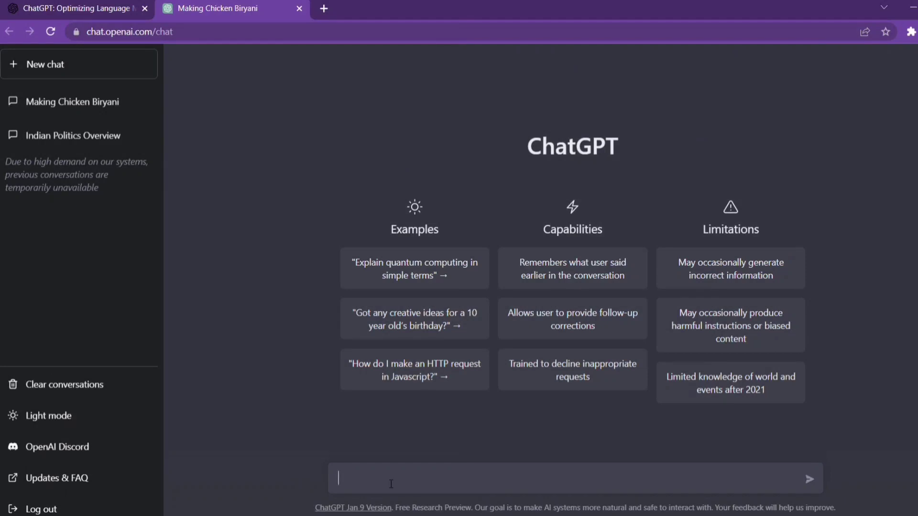